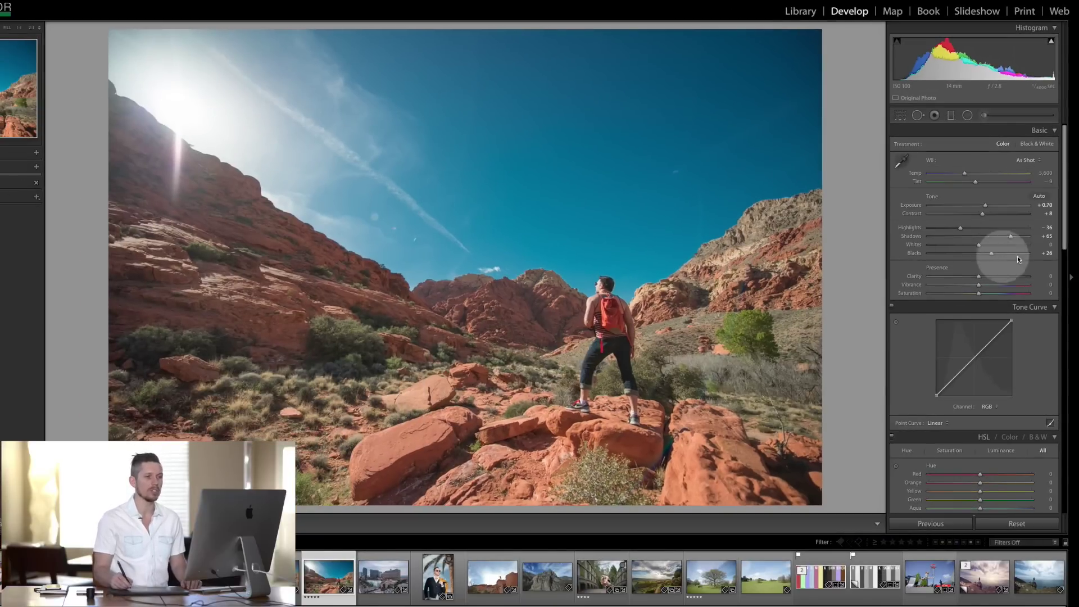
Test the hiker photo's Vibrance at +100 and -100, then set it around +40
left_click_drag(978, 289, 1049, 281)
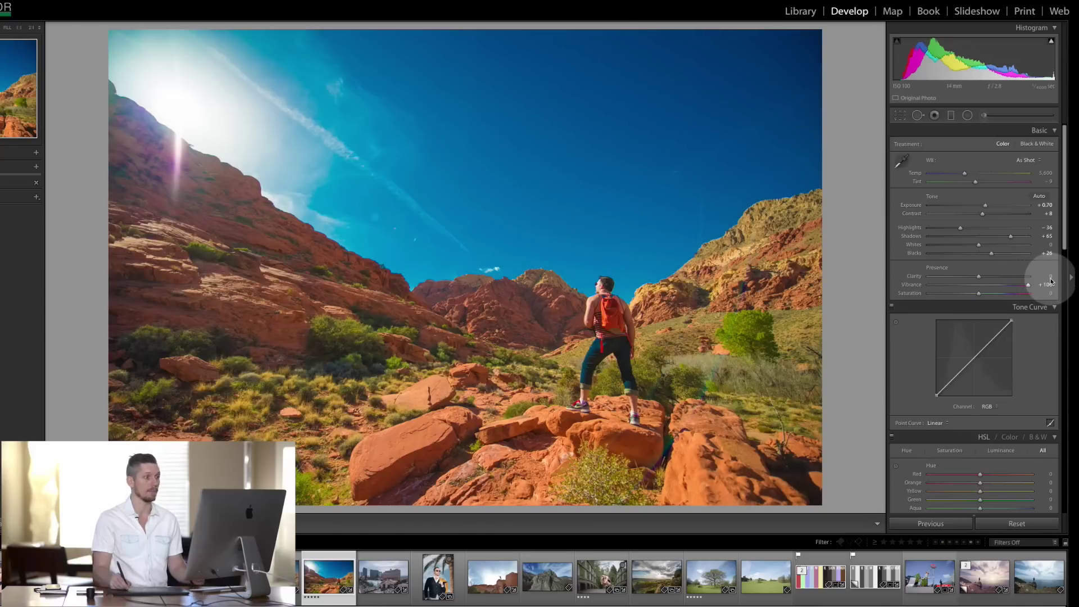
left_click_drag(1034, 286, 982, 298)
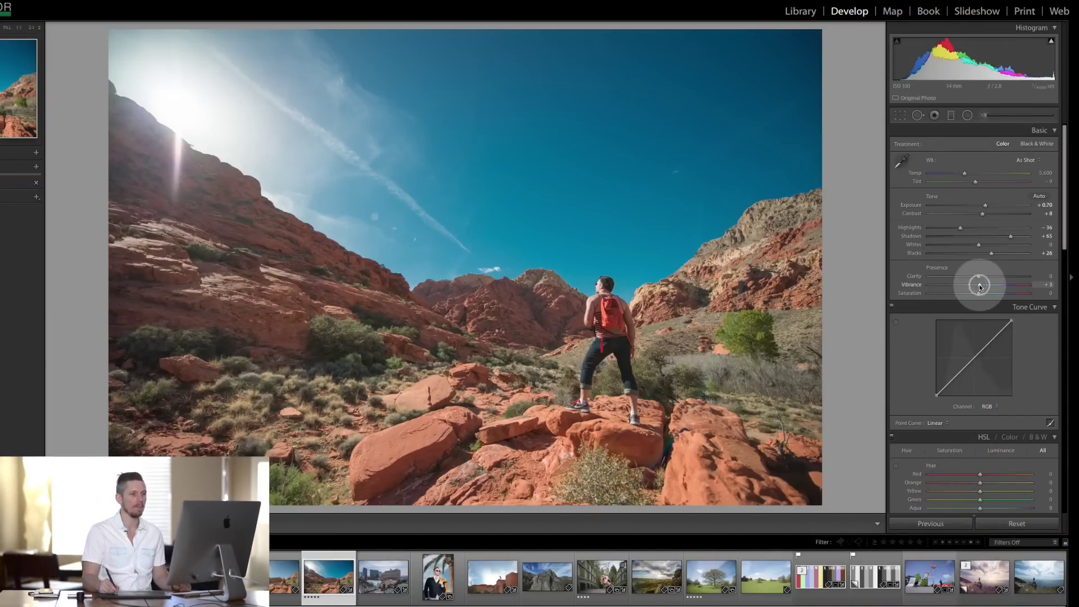
left_click_drag(980, 287, 703, 384)
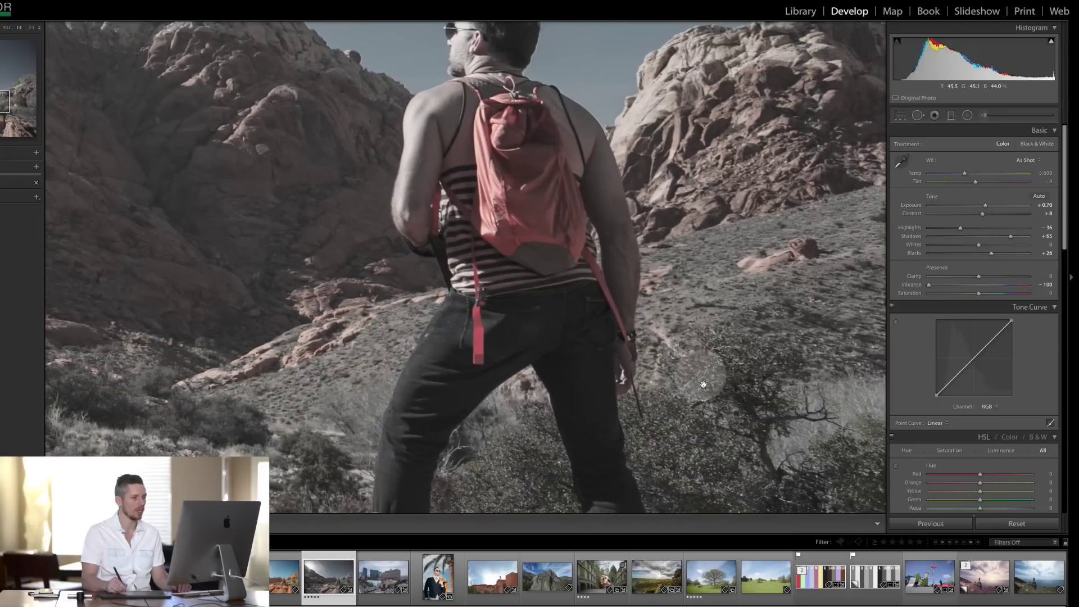
Pan the 1:1 view over the hiker, legs and rocks, then return Vibrance to about -7
left_click_drag(530, 361, 586, 306)
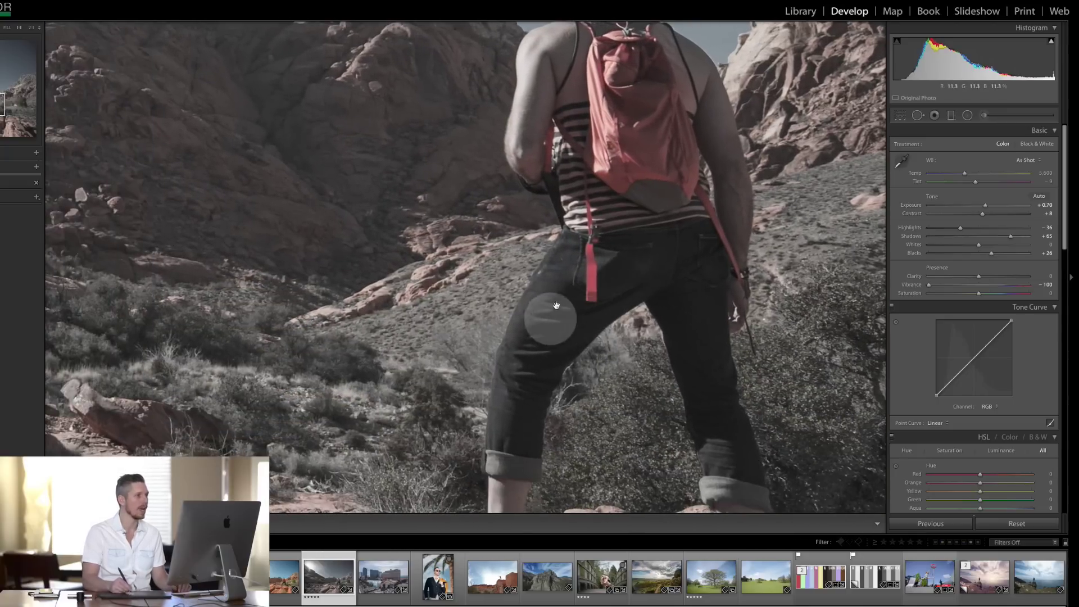
left_click_drag(555, 348, 734, 245)
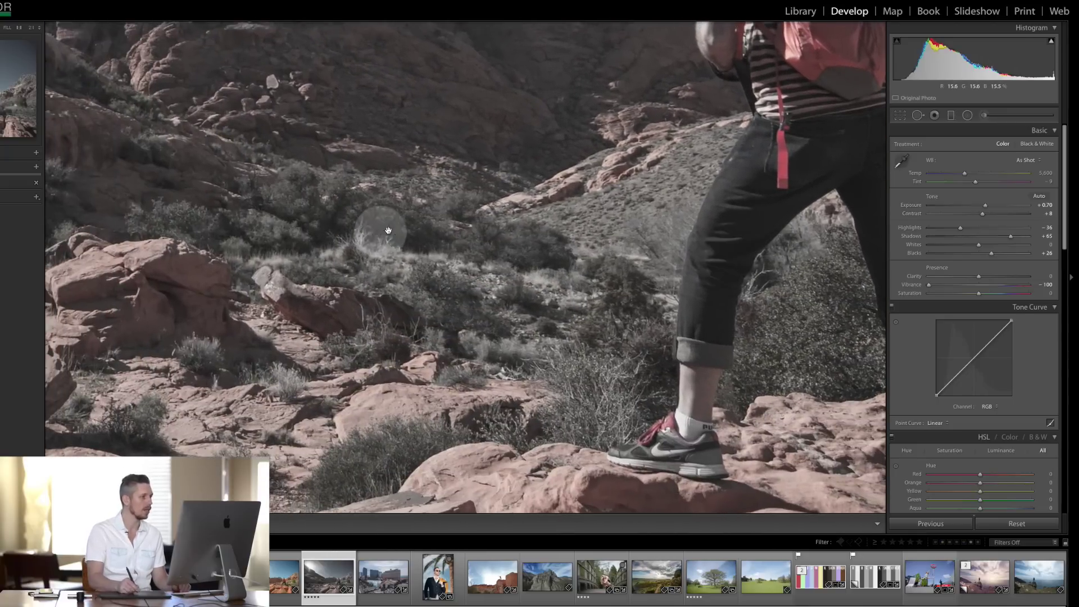
left_click_drag(597, 444, 658, 222)
left_click_drag(582, 323, 599, 282)
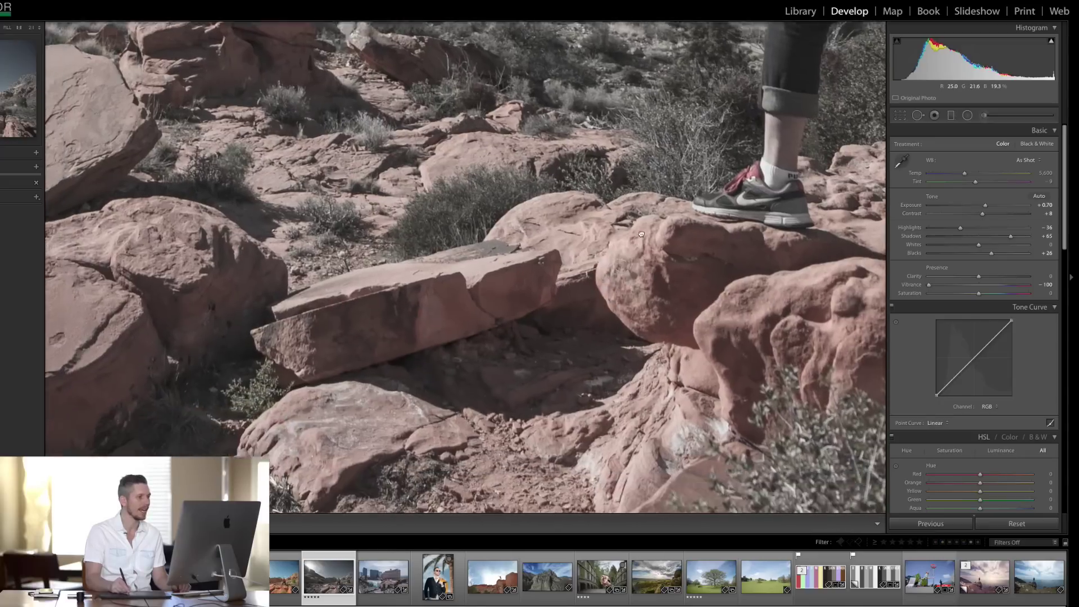
left_click_drag(548, 378, 466, 416)
left_click_drag(573, 288, 543, 346)
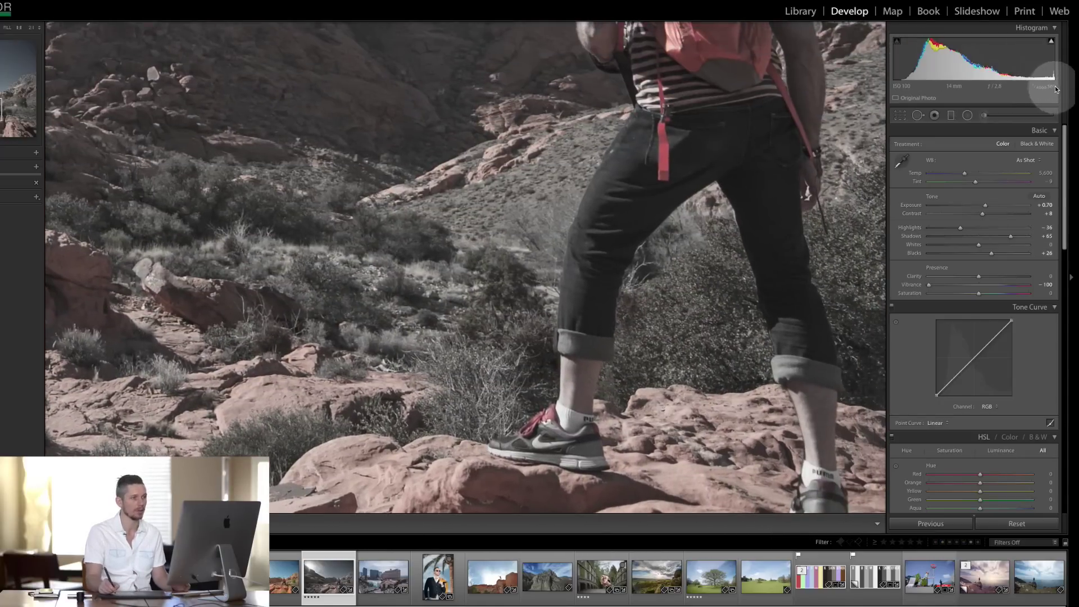
left_click_drag(929, 284, 981, 287)
In Fit view, push Saturation to +100 and then -100, then zoom into the hiker's legs
left_click(732, 335)
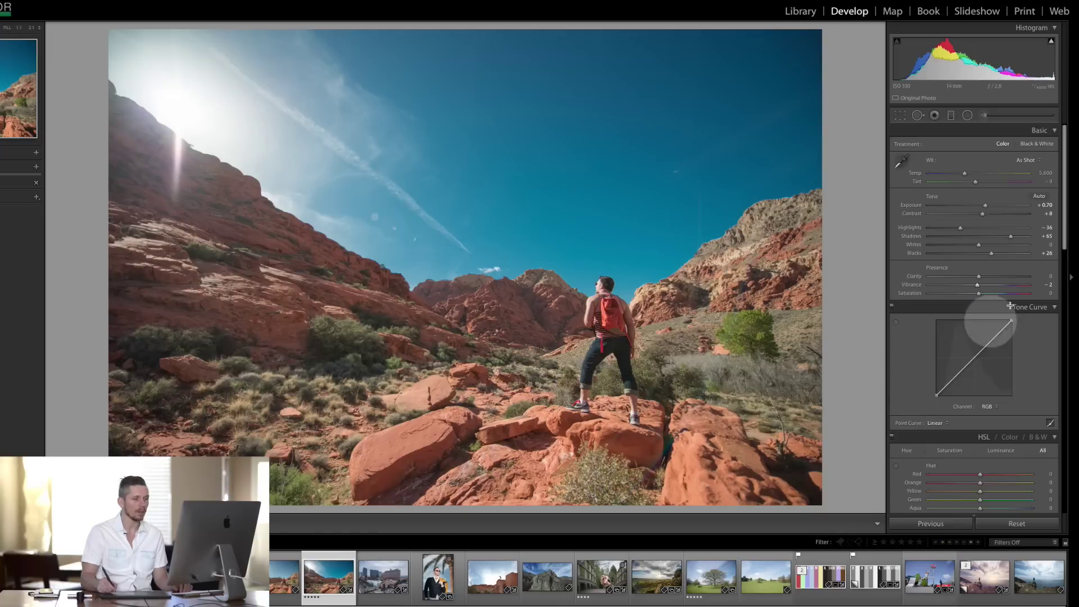
left_click_drag(979, 293, 1035, 293)
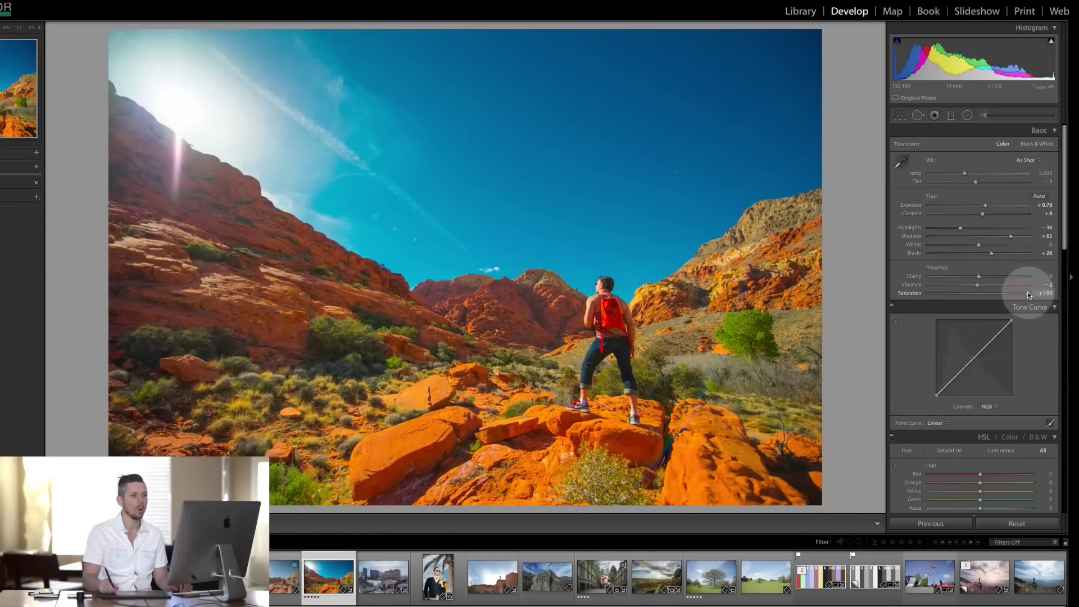
left_click_drag(1029, 295, 874, 293)
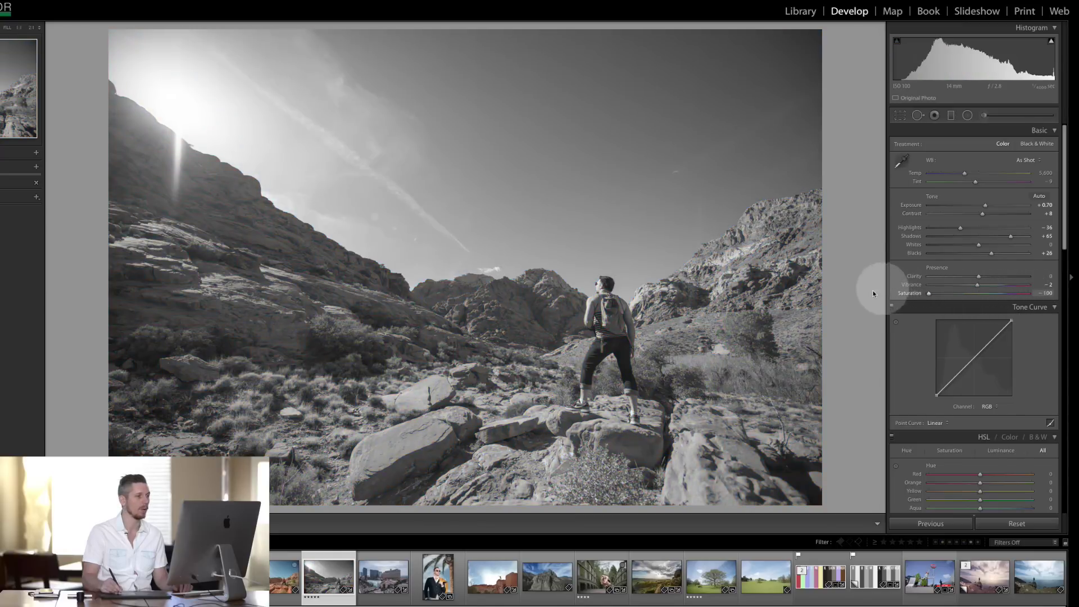
left_click(654, 351)
left_click_drag(561, 373, 624, 333)
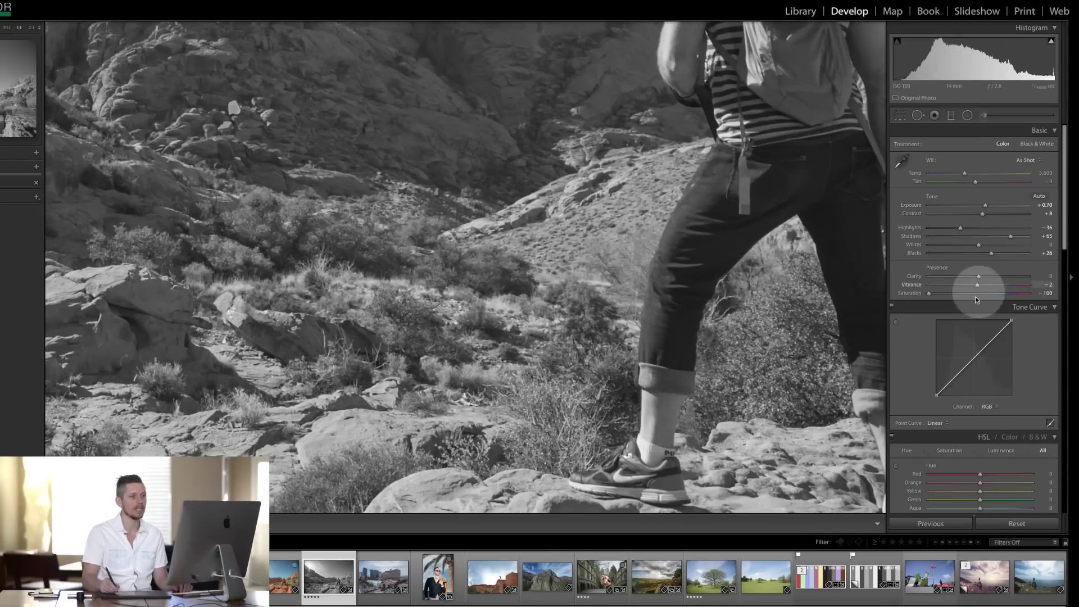
Swing Saturation between -100 and +100 while zoomed, finally settling it at +10
left_click_drag(925, 291, 968, 277)
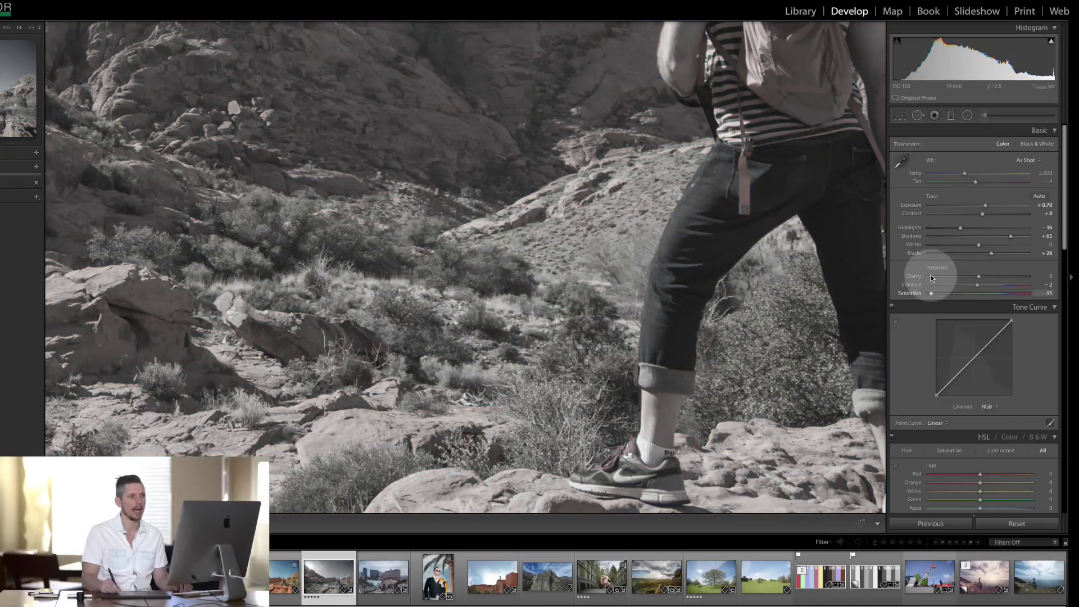
left_click_drag(931, 277, 929, 277)
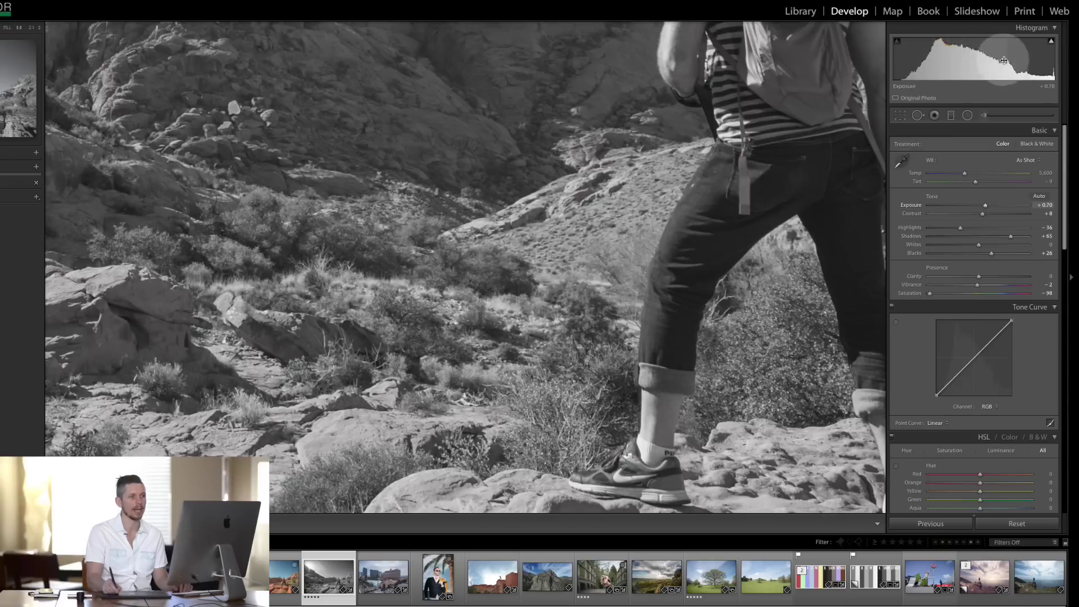
left_click_drag(931, 297, 1033, 281)
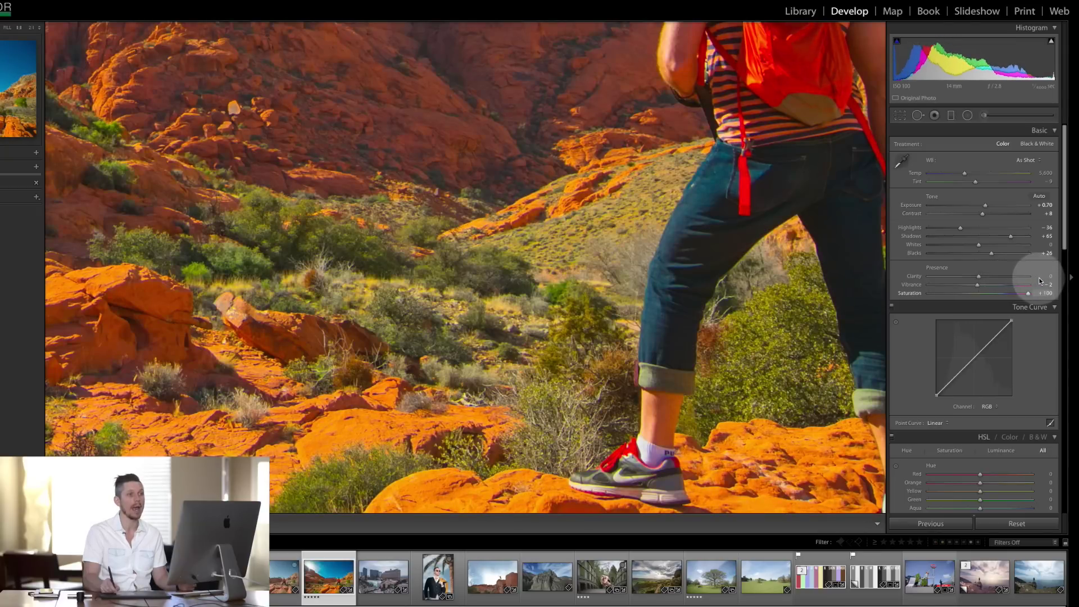
mouse_move(934, 61)
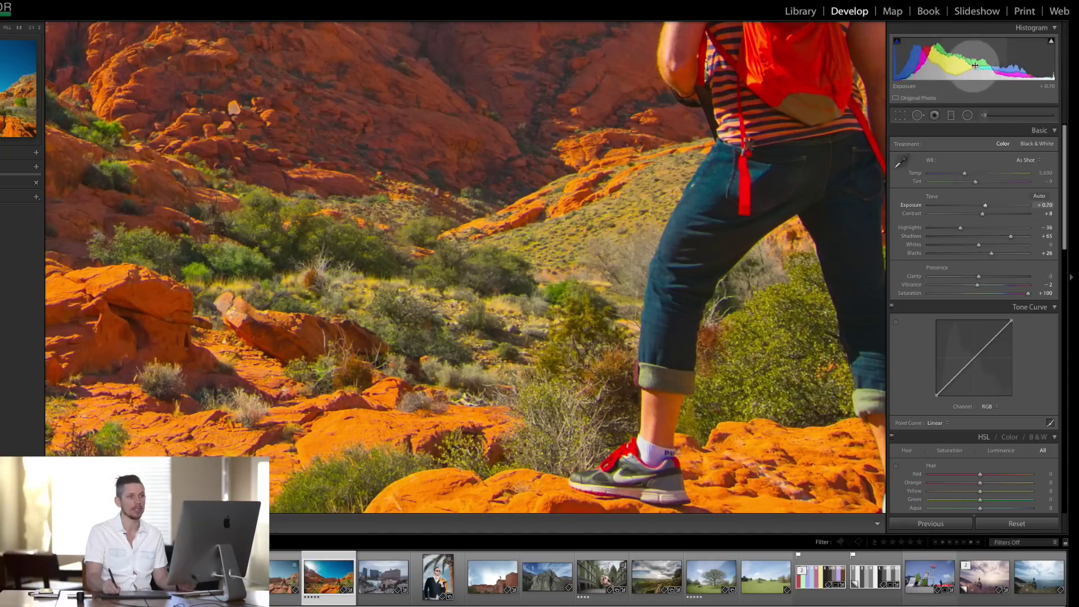
left_click_drag(1028, 294, 971, 277)
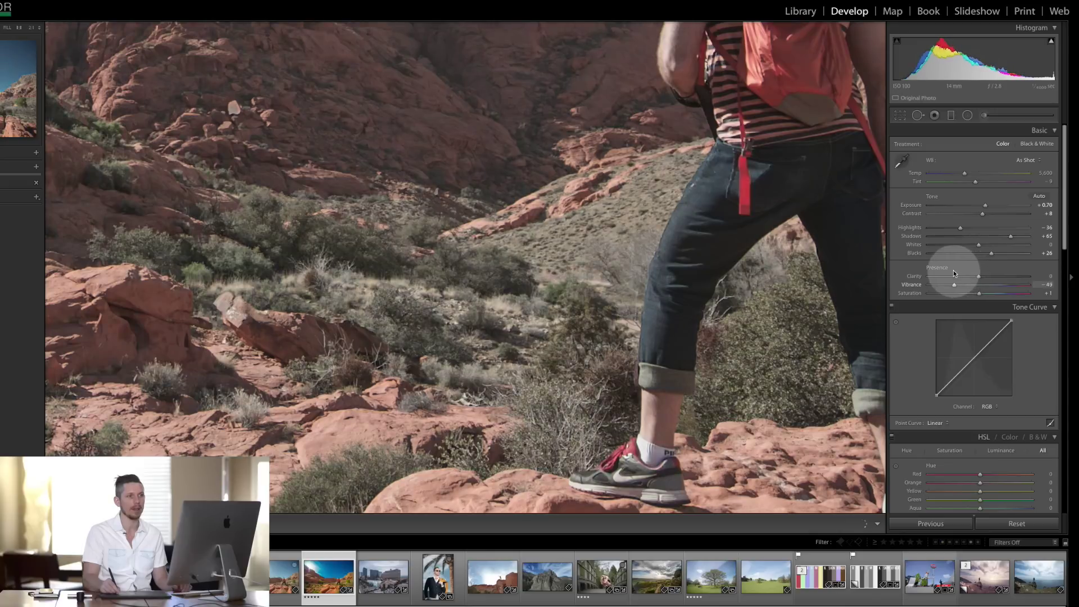
Pull Vibrance down to -100, return to the fitted full photo, and raise Saturation to about +56
left_click_drag(929, 278, 978, 284)
left_click(562, 321)
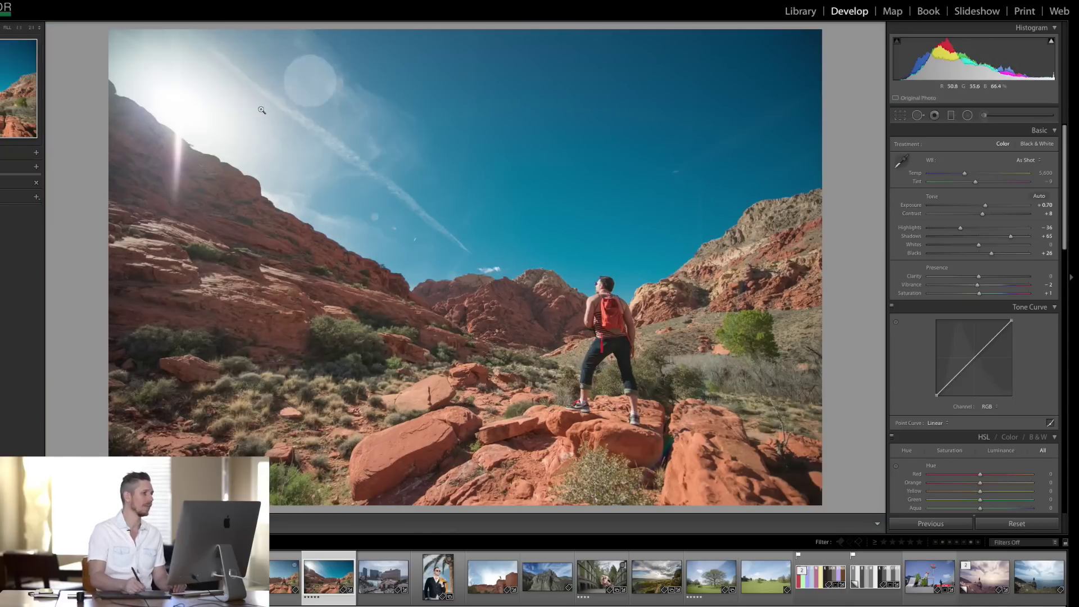
left_click(1003, 293)
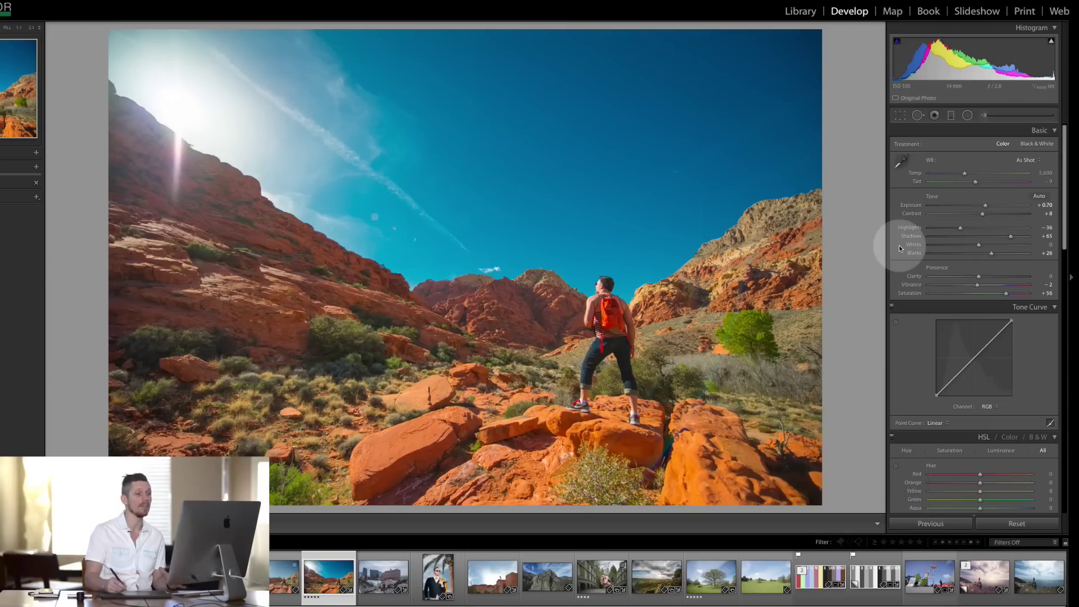
Rebalance the Basic panel sliders, ending with Saturation at -30 and Vibrance at +88
left_click(980, 293)
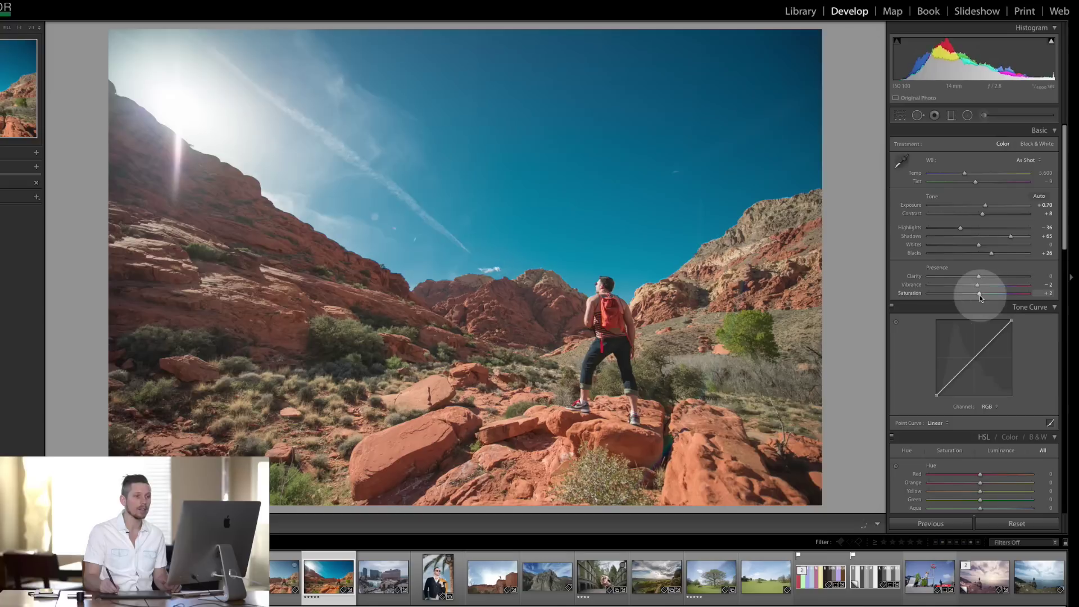
left_click_drag(980, 295, 1006, 283)
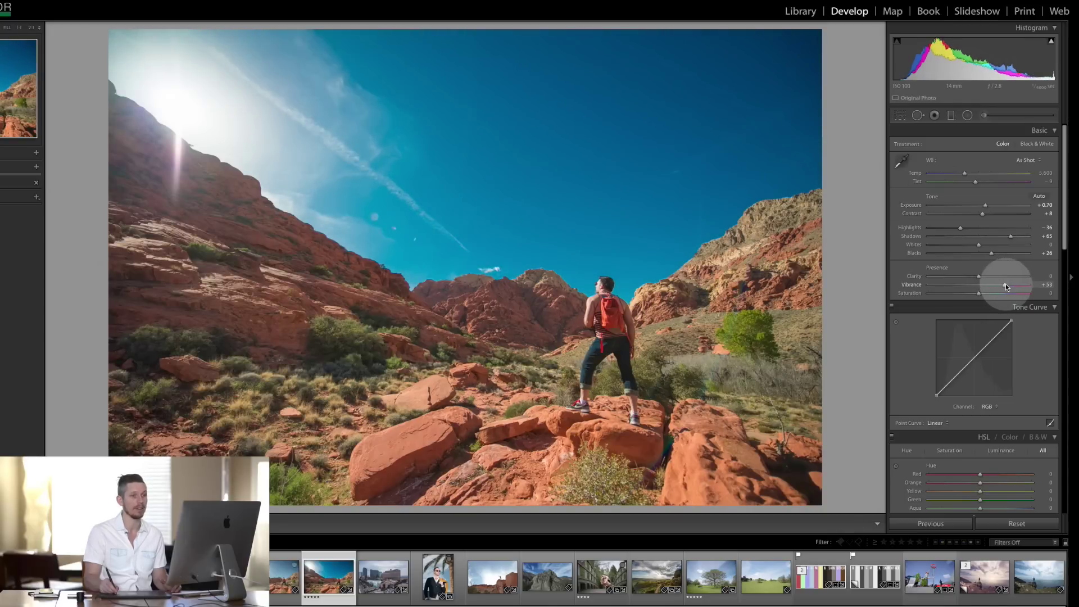
left_click_drag(1004, 284, 1002, 289)
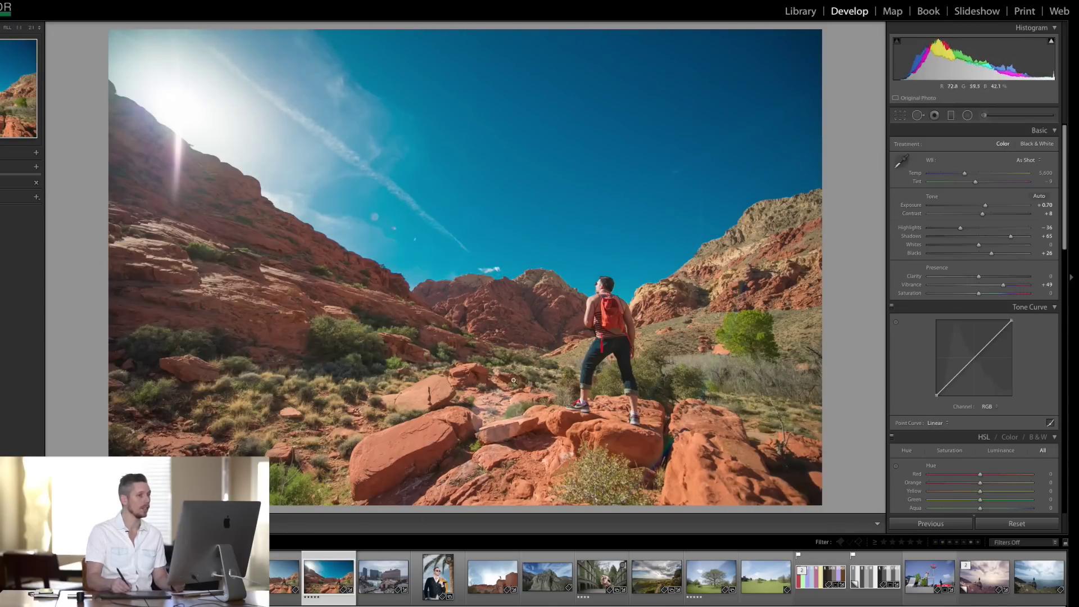
mouse_move(1004, 285)
left_mouse_down()
mouse_move(978, 287)
mouse_move(999, 293)
left_mouse_up()
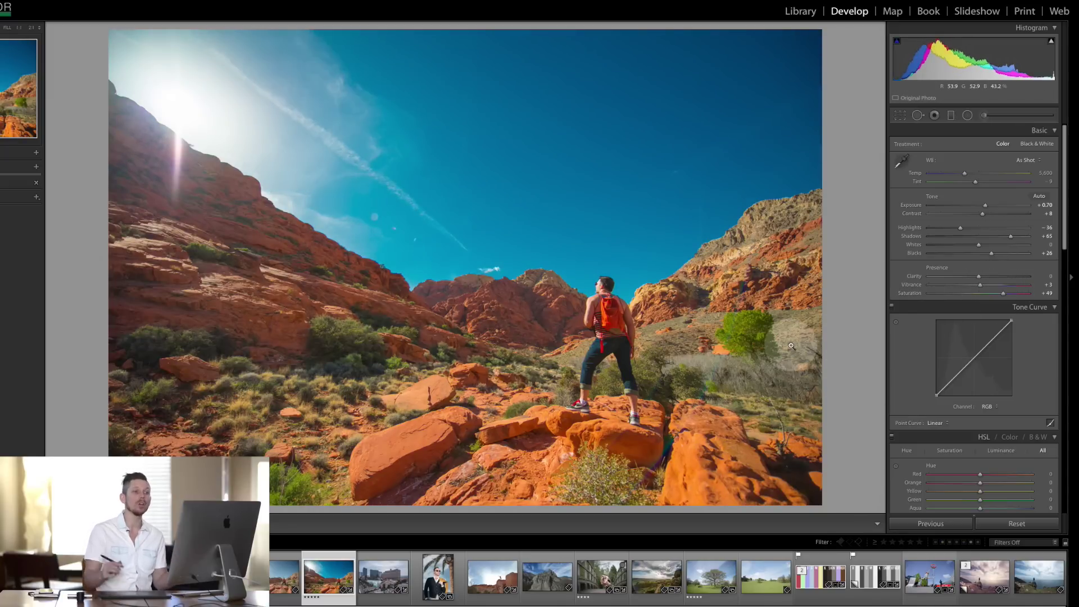
left_click_drag(1003, 293, 963, 298)
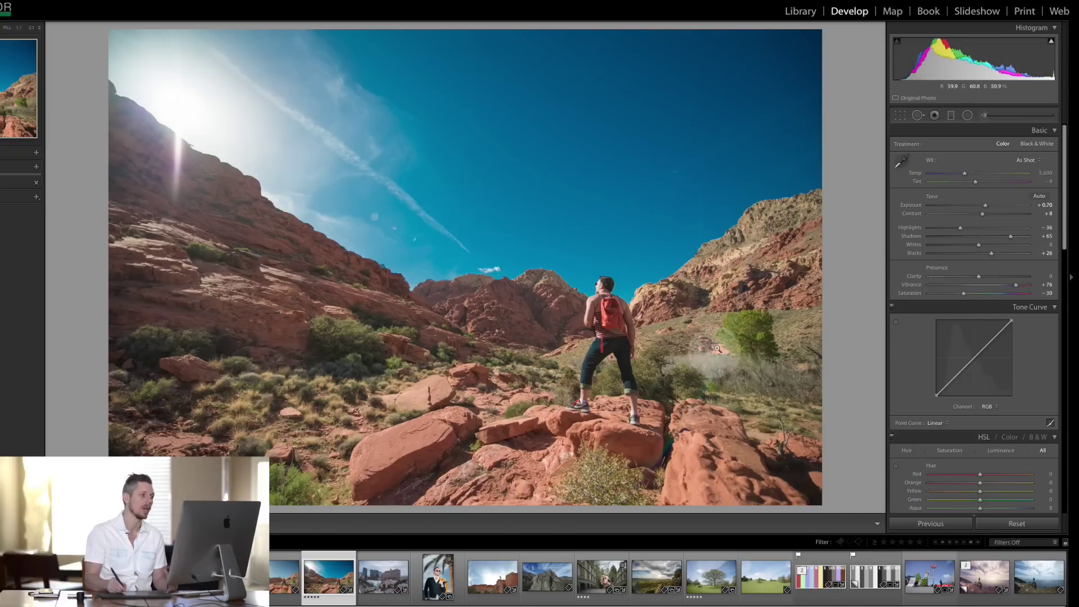
mouse_move(1015, 285)
left_mouse_down()
mouse_move(978, 286)
mouse_move(1022, 285)
left_mouse_up()
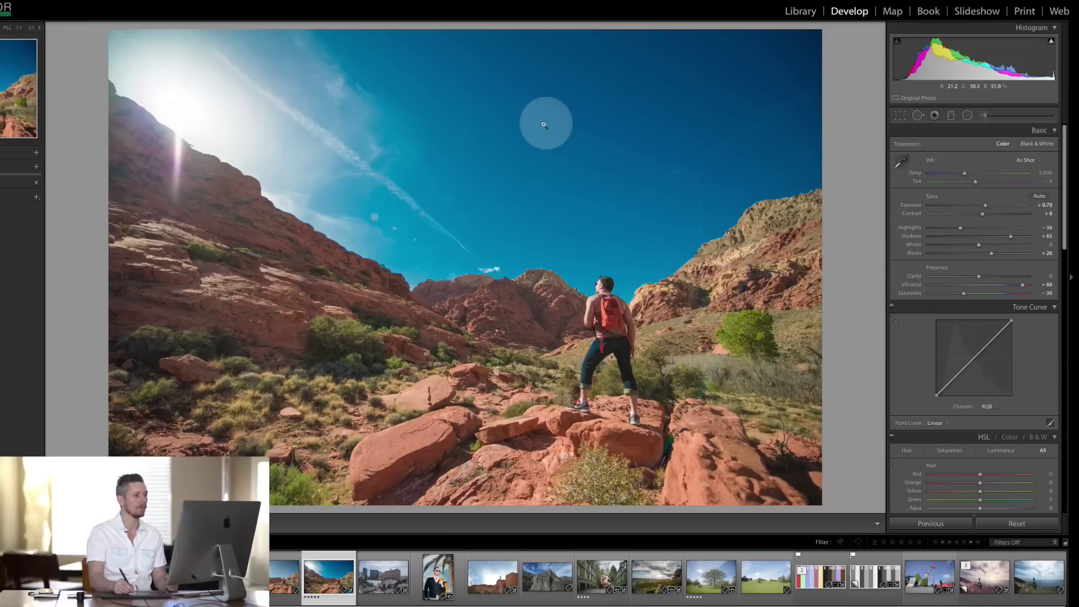
Zoom in and pan across the rocks to inspect their colour, then return to the fitted photo
left_click(387, 357)
left_click_drag(373, 362, 361, 395)
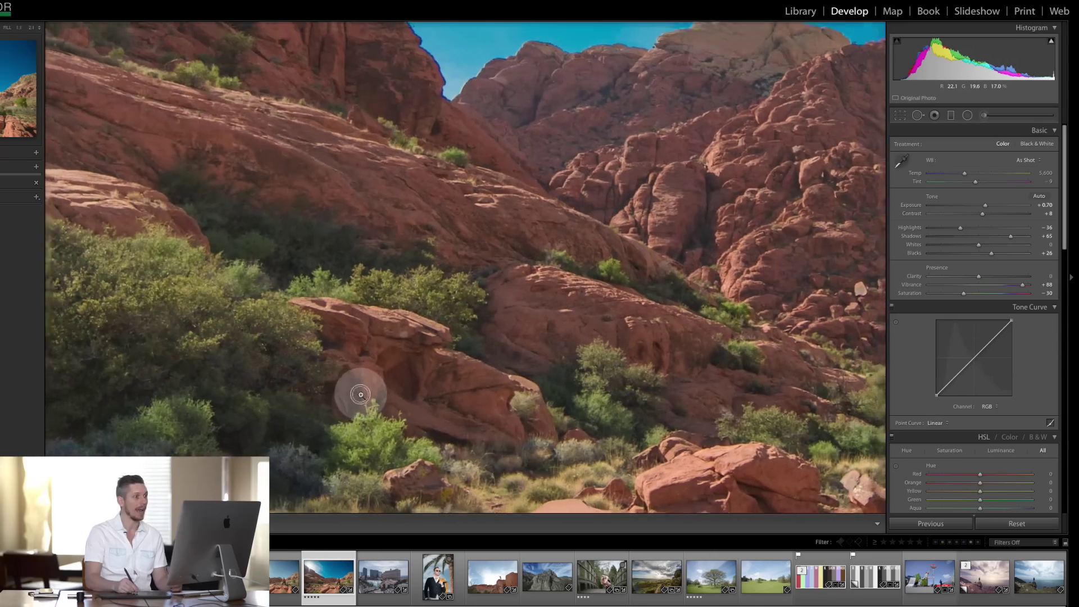
left_click(361, 395)
left_click(368, 393)
left_click(368, 393)
left_click(371, 393)
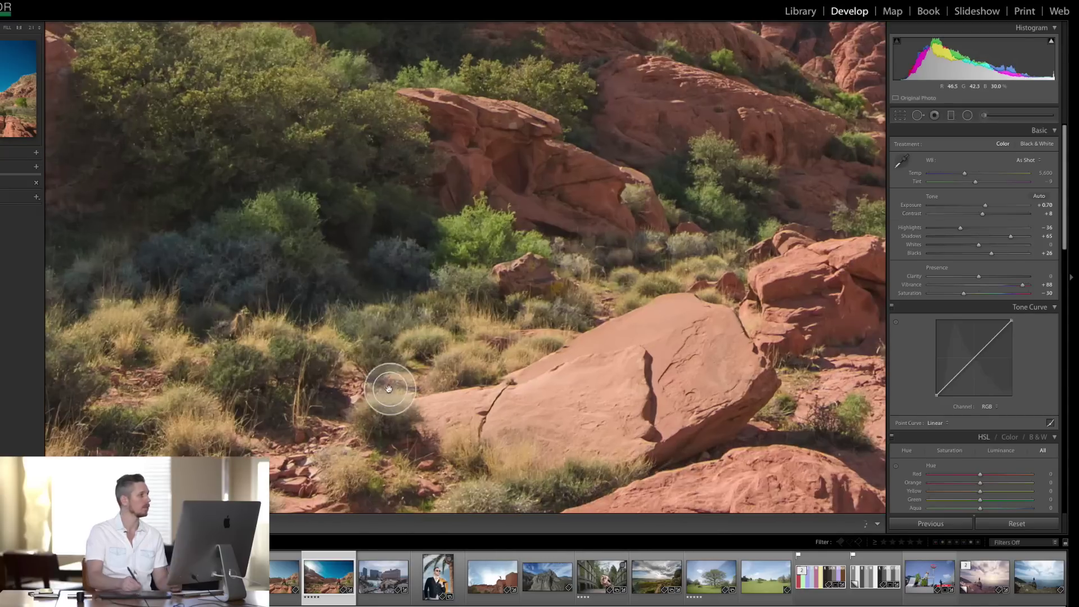
left_click(8, 27)
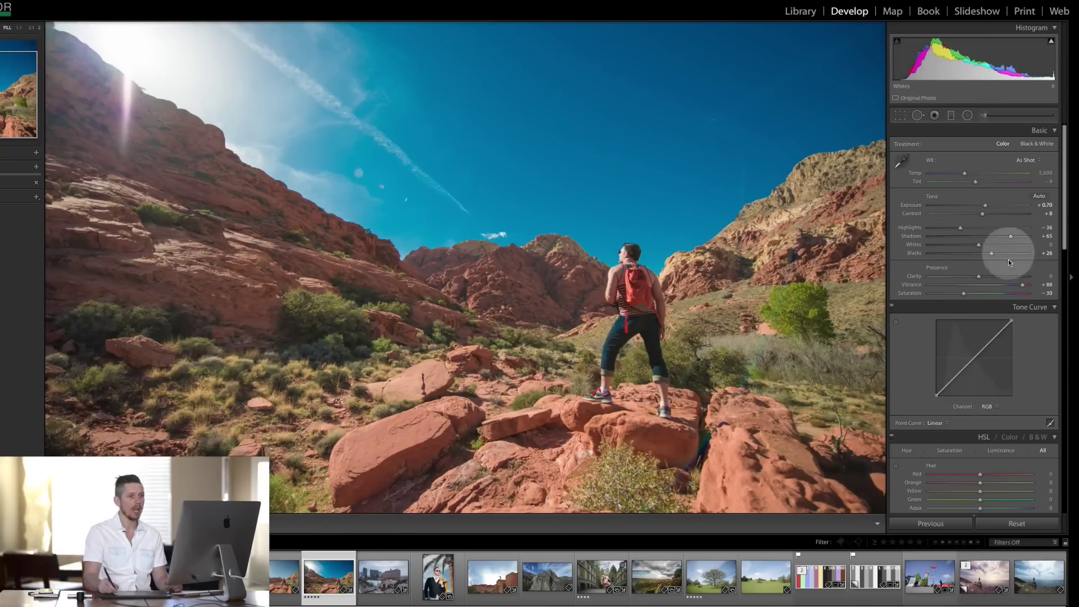
Reset Vibrance and Saturation, test Vibrance +66/-31 and Saturation +32, then open the colour-bar chart
double_click(912, 284)
double_click(912, 294)
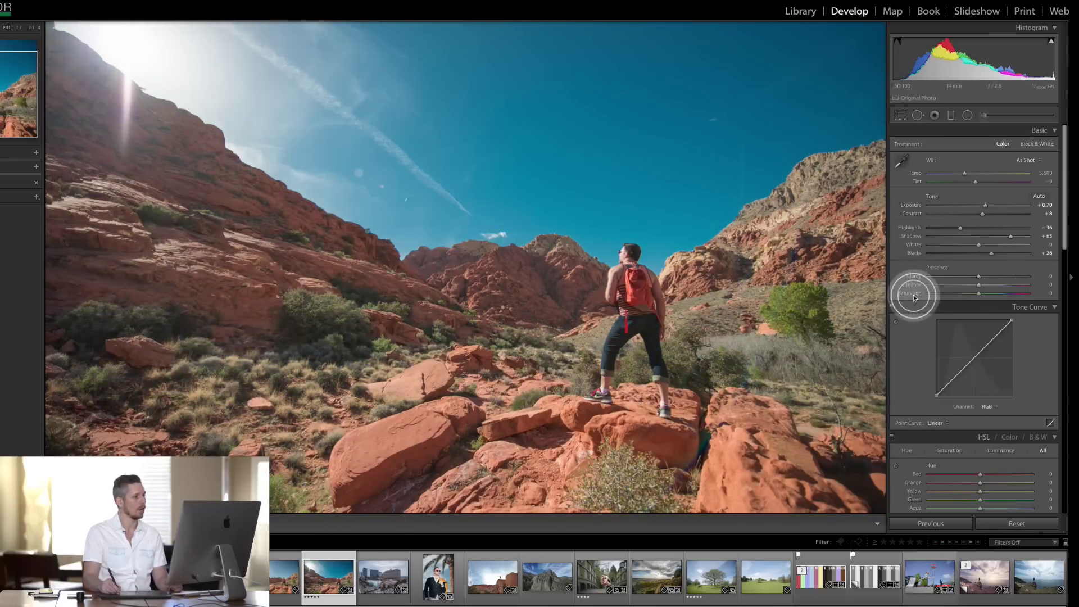
left_click_drag(981, 284, 957, 319)
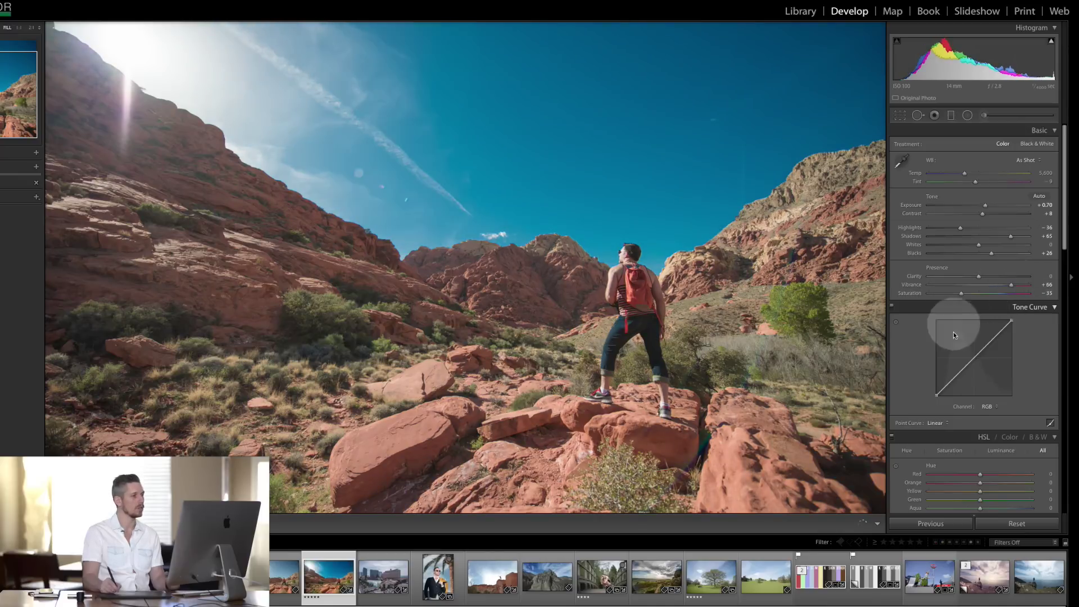
mouse_move(996, 285)
left_mouse_down()
mouse_move(964, 284)
mouse_move(1005, 293)
left_mouse_up()
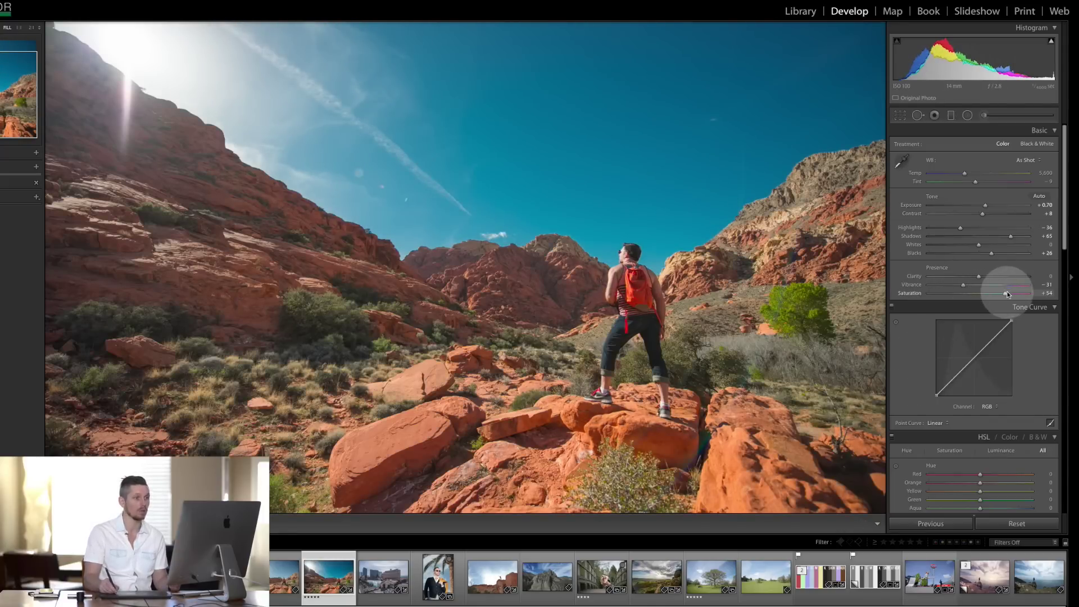
left_click_drag(1006, 293, 967, 285)
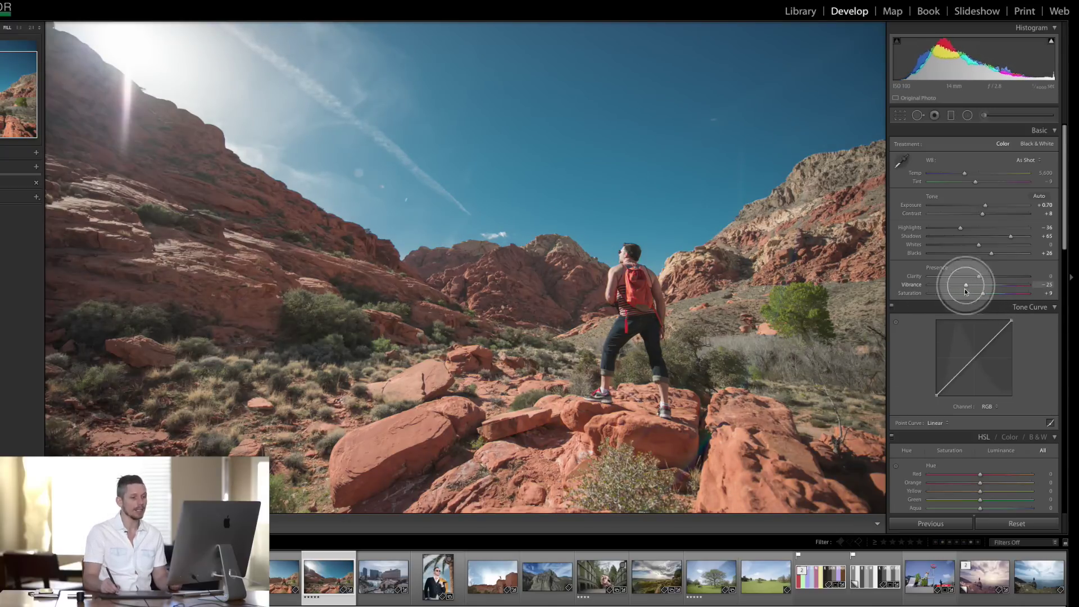
left_click(811, 586)
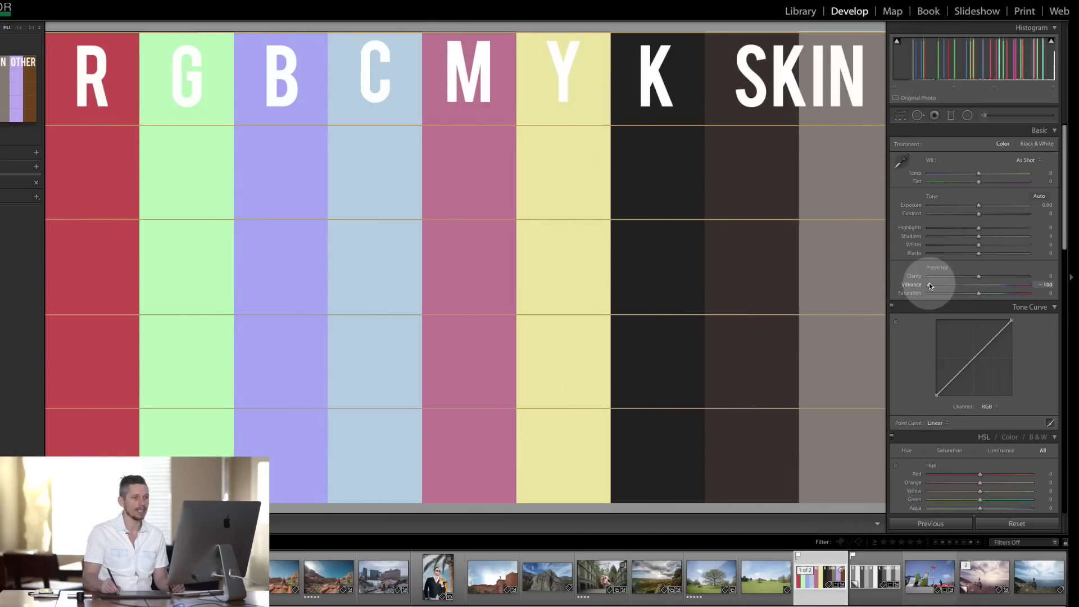
Raise the pastel chart copy's Vibrance from -100 to +100
left_click_drag(930, 284, 855, 301)
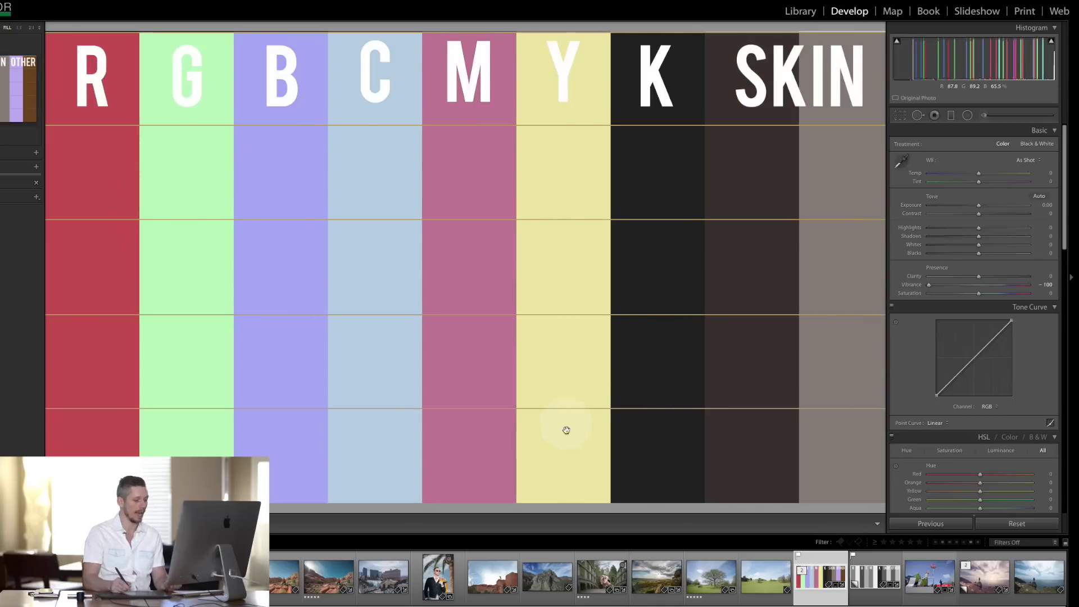
key("Right")
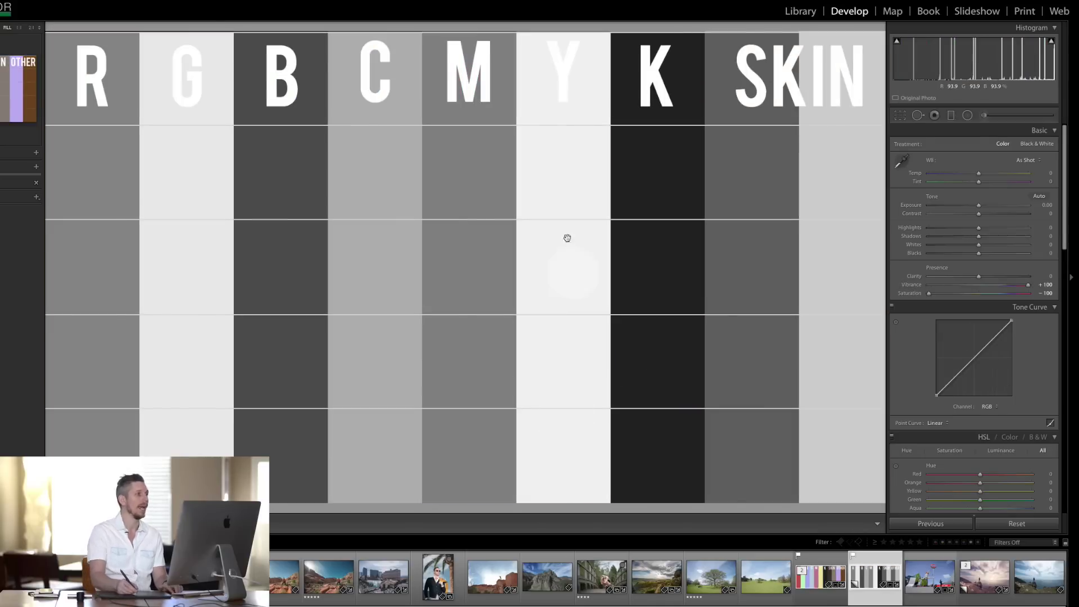
key("Left")
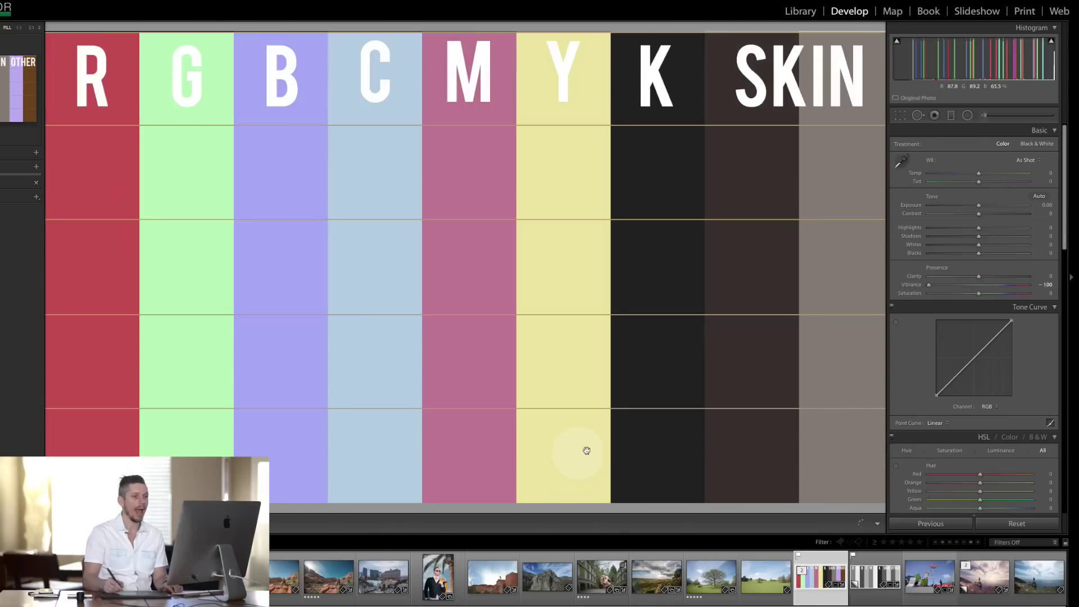
left_click_drag(963, 284, 1049, 283)
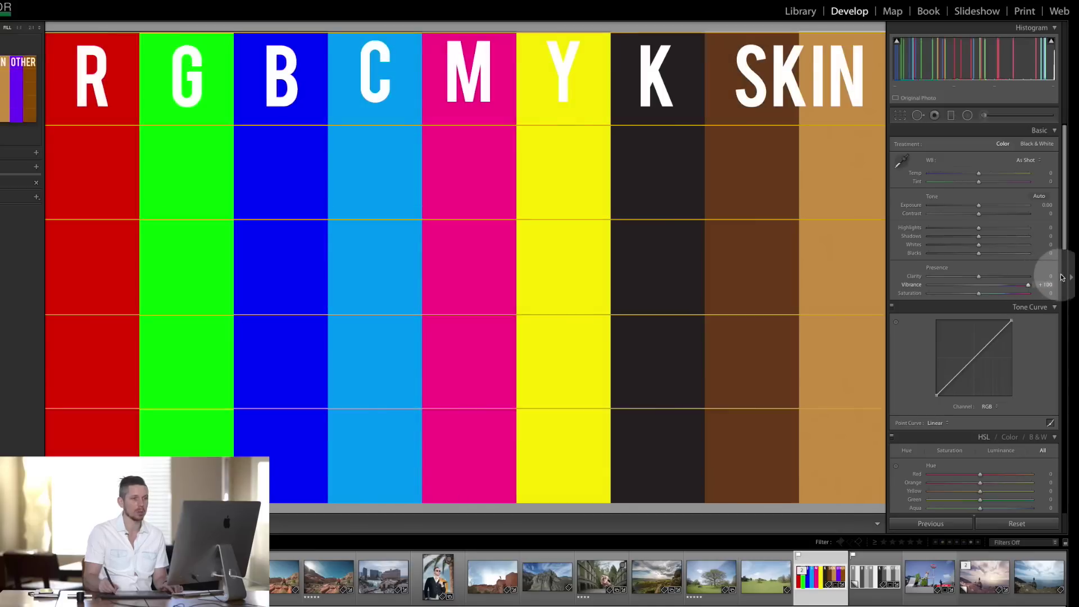
On the grayscale chart copy, set Saturation to +100 and reset Vibrance to 0
key("Right")
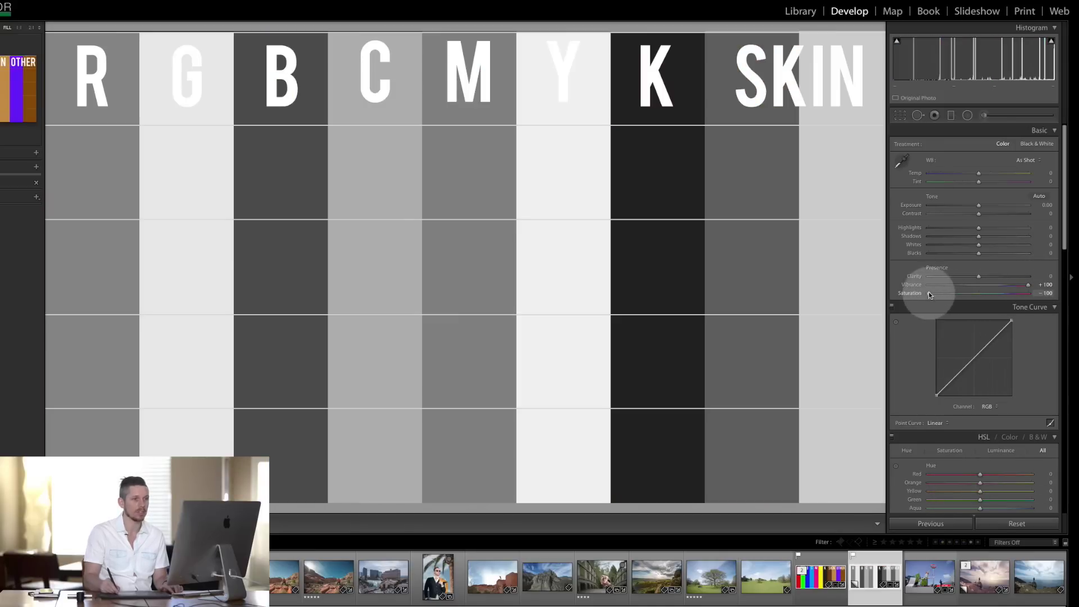
left_click_drag(929, 293, 1044, 288)
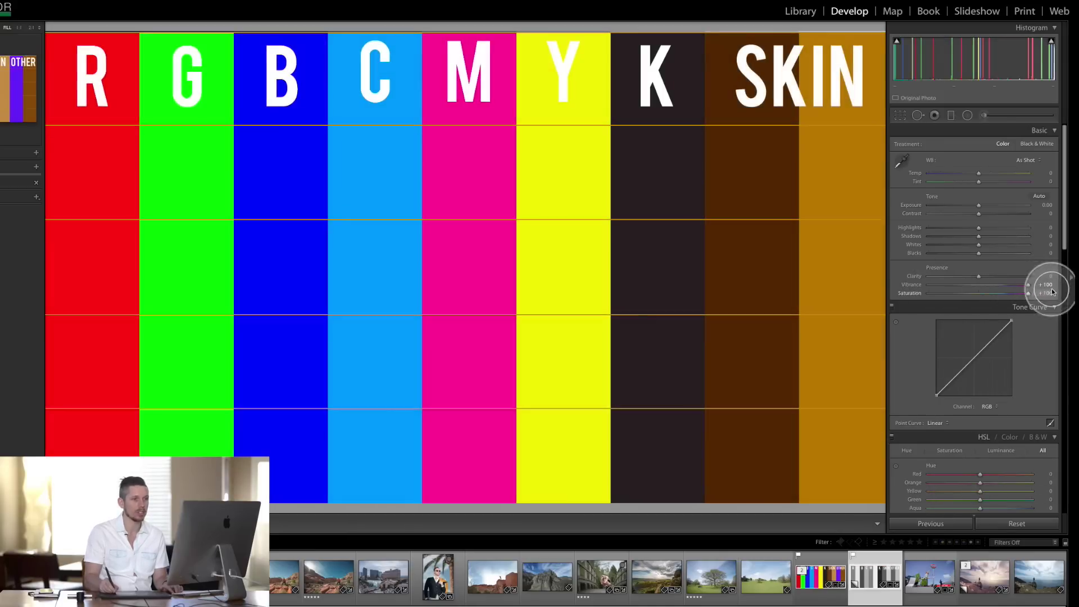
double_click(912, 285)
Flip between the Vibrance +100 and Saturation +100 chart copies to compare them
key("Left")
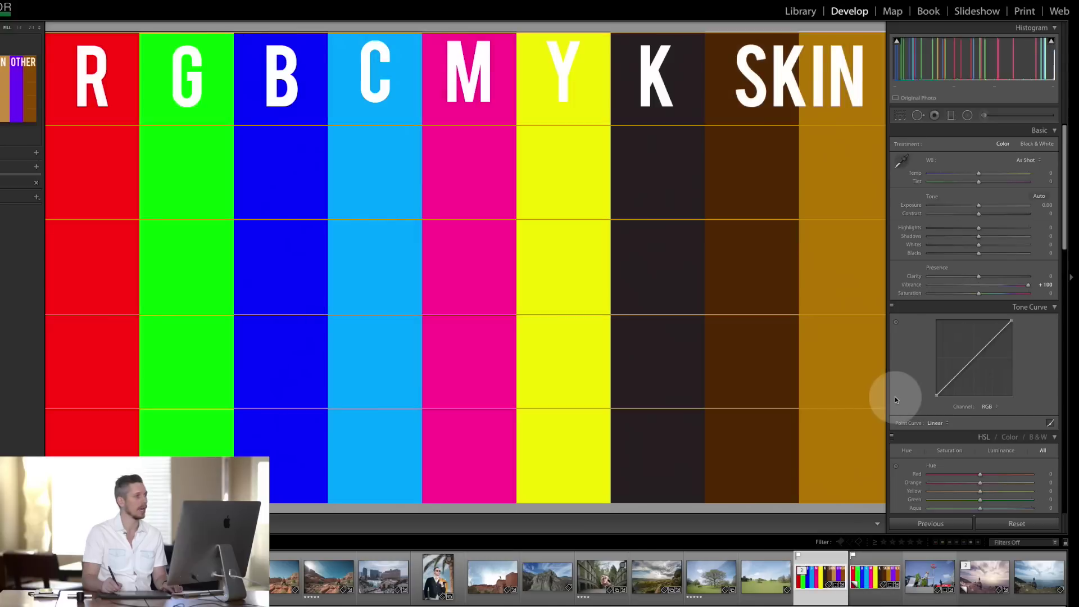
key("Right")
key("Left")
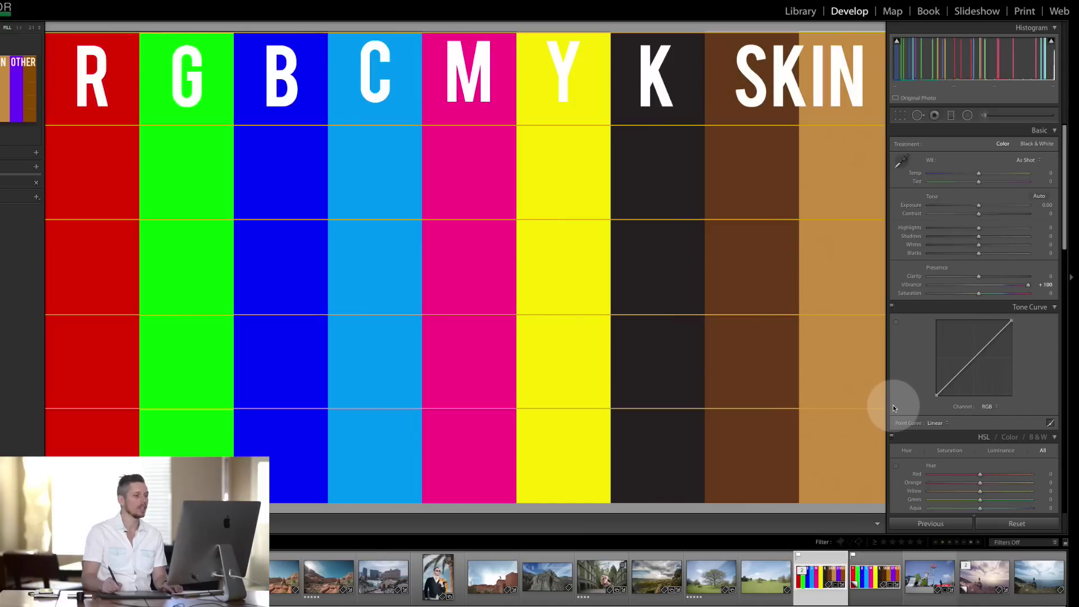
key("Right")
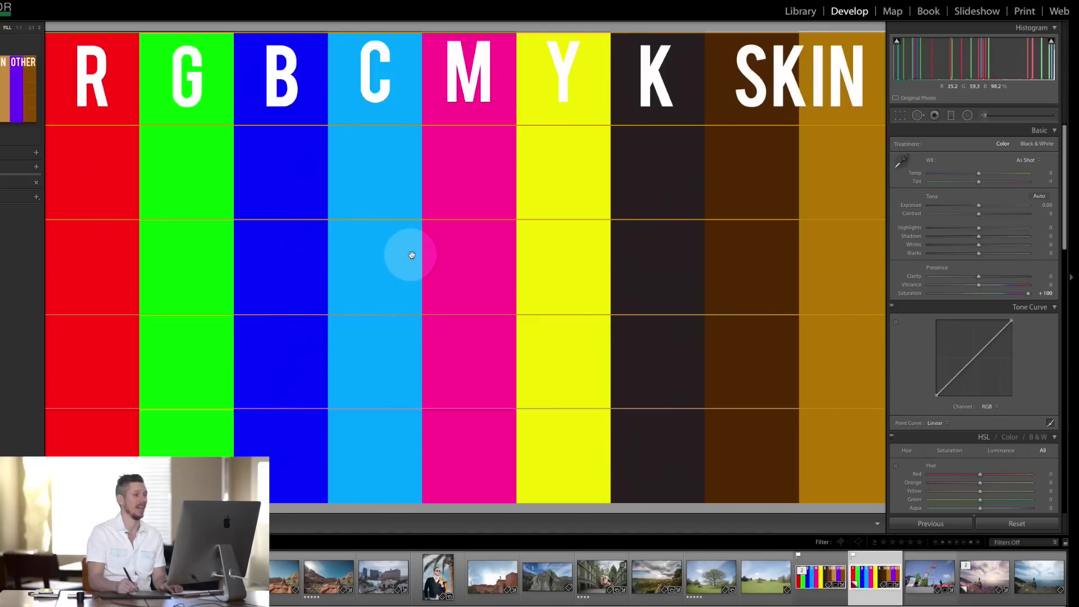
key("Left")
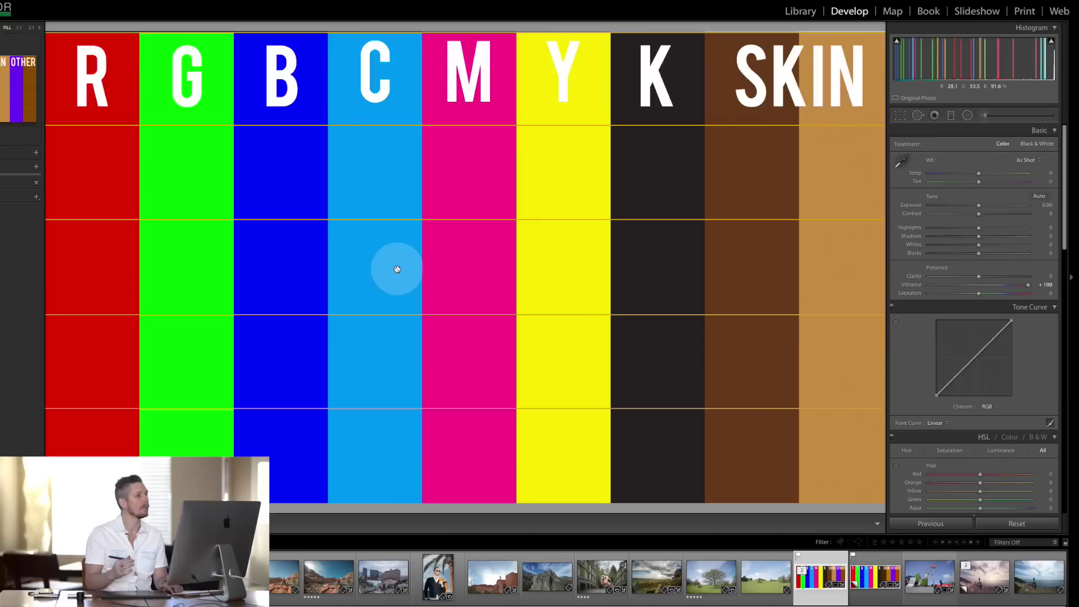